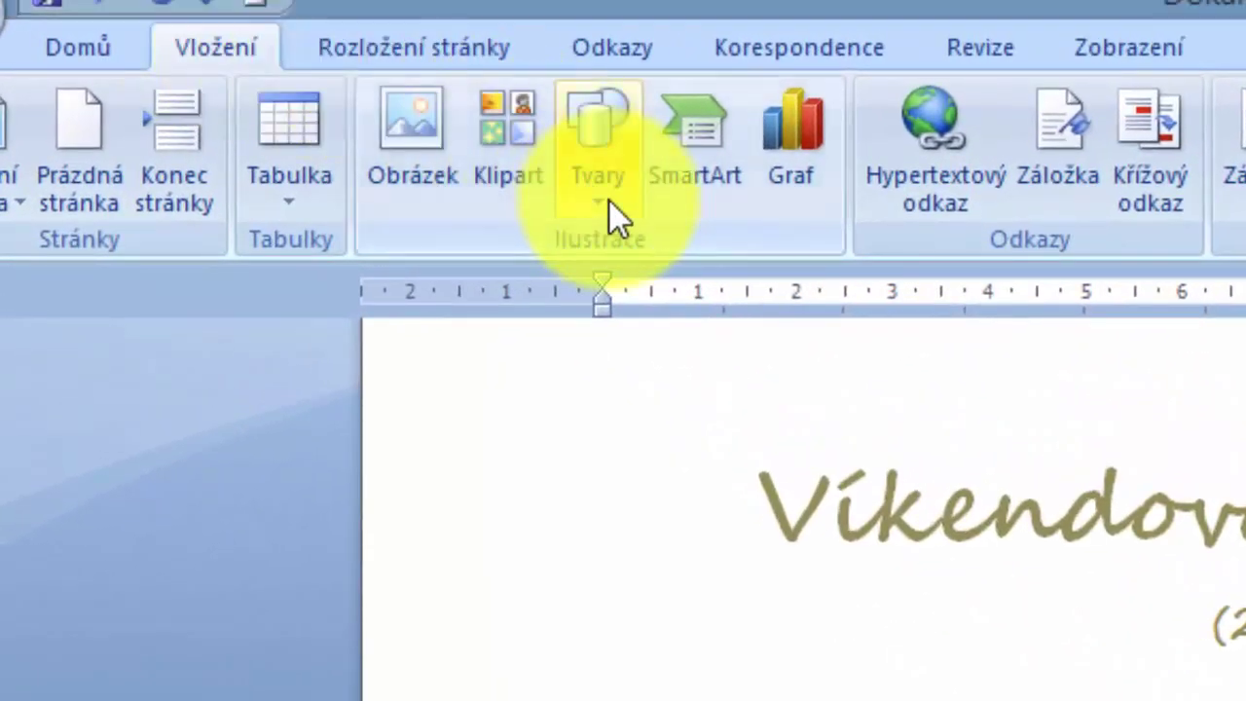
- Draw a rounded rectangle about 15.64 cm wide and 9.45 cm high around the flyer text and set its wrapping to behind text
click(609, 201)
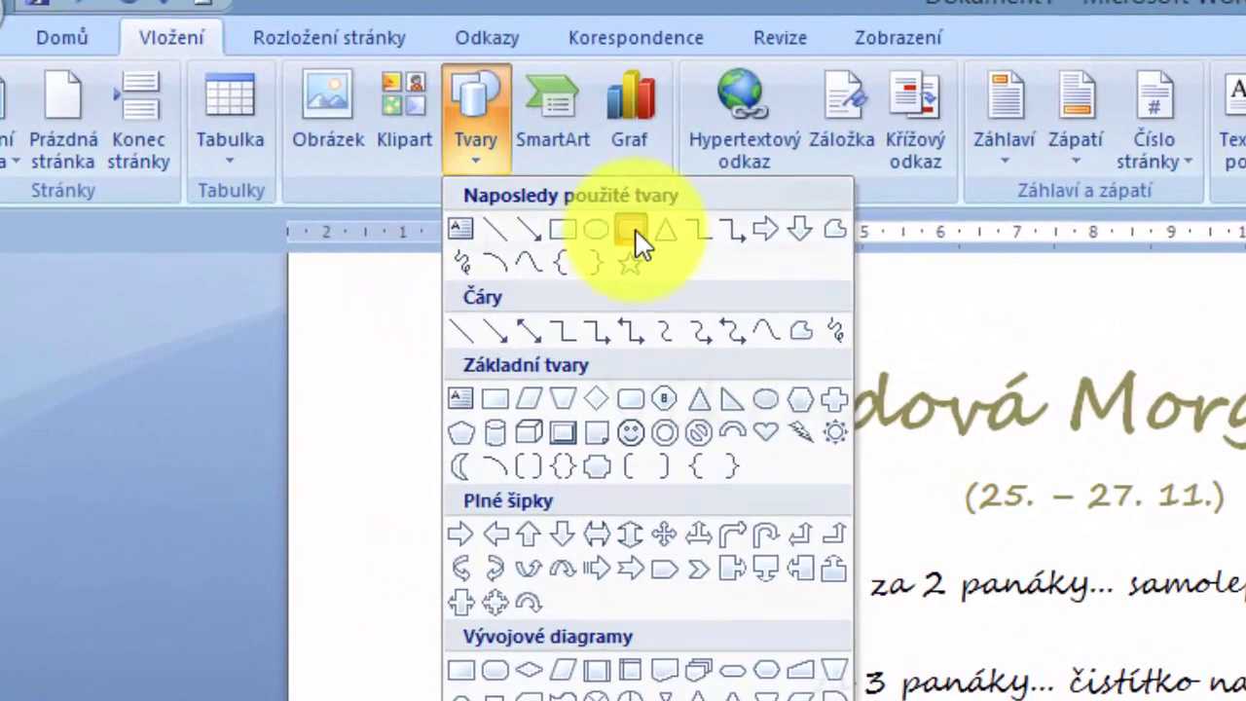
click(634, 232)
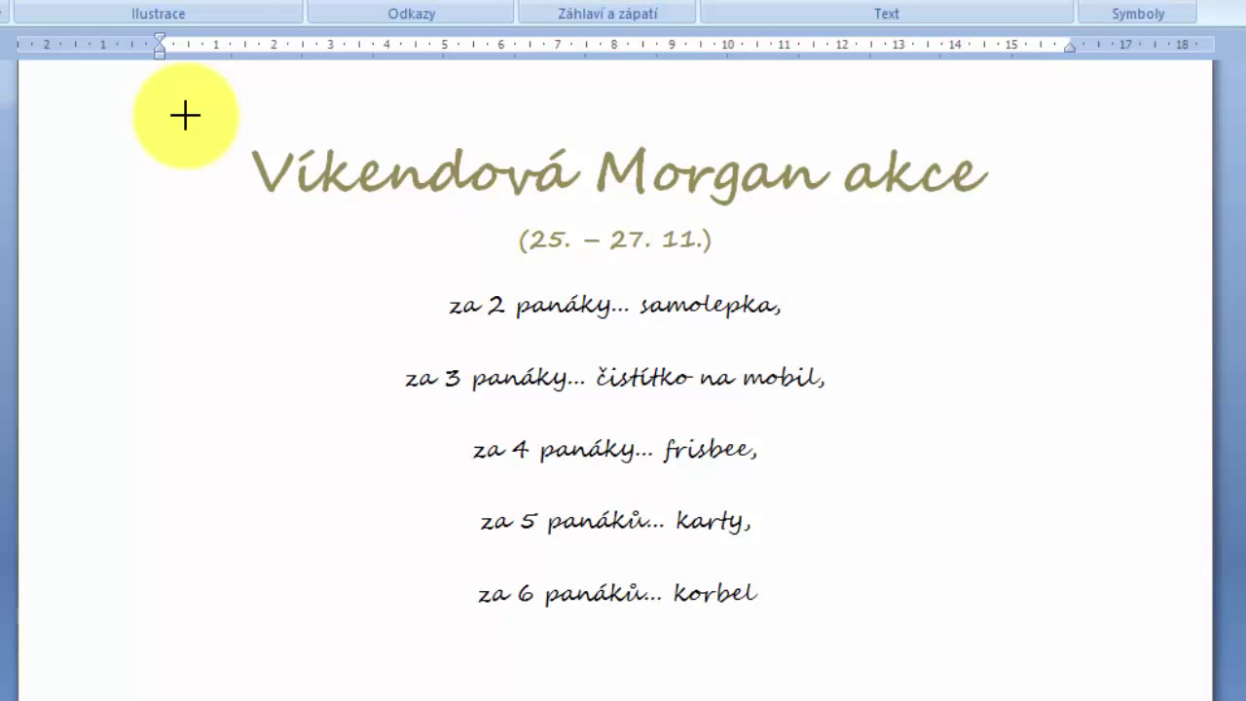
mouse_move(185, 115)
mouse_down()
mouse_move(270, 189)
mouse_move(448, 276)
mouse_move(506, 326)
mouse_up()
mouse_move(643, 367)
mouse_down()
mouse_move(954, 593)
mouse_move(1075, 652)
mouse_up()
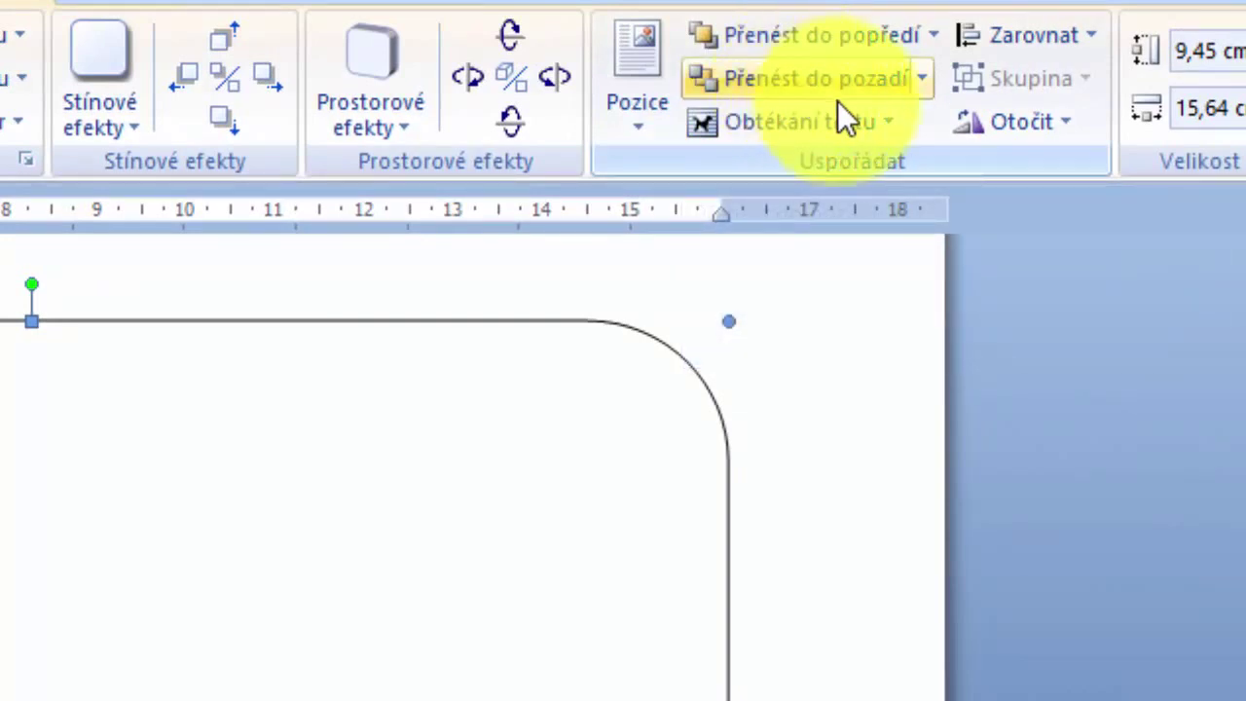
click(871, 123)
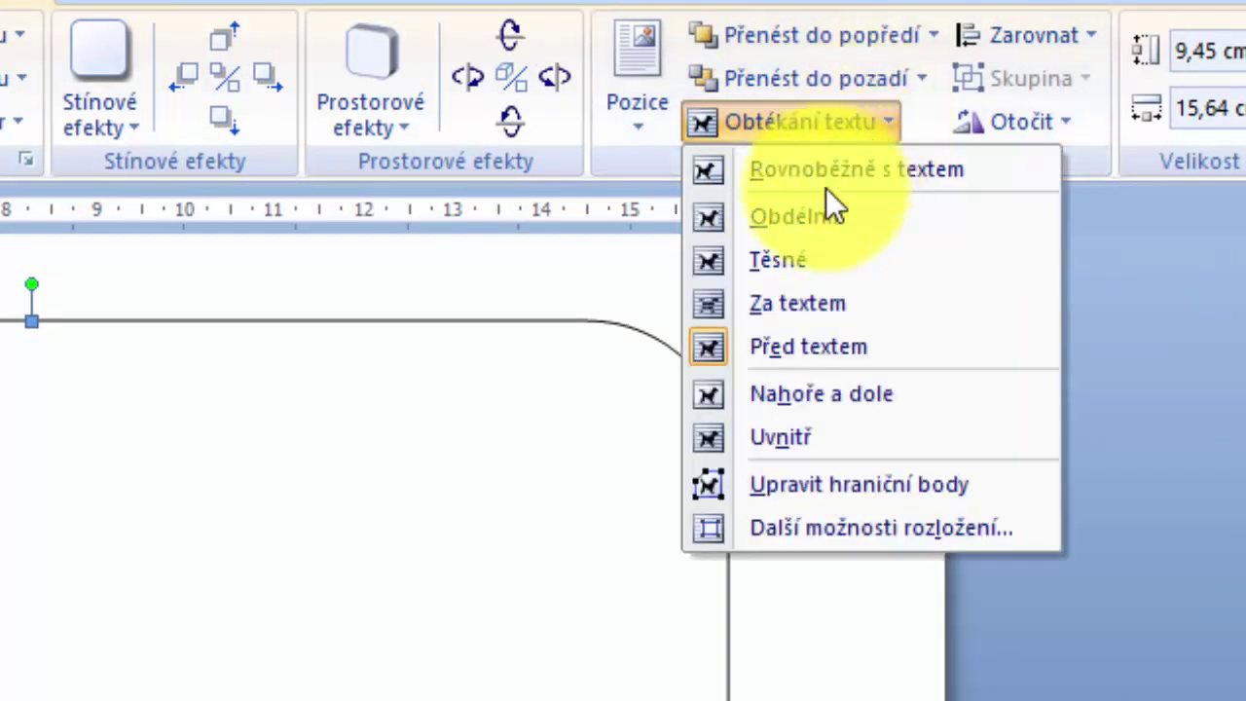
click(816, 304)
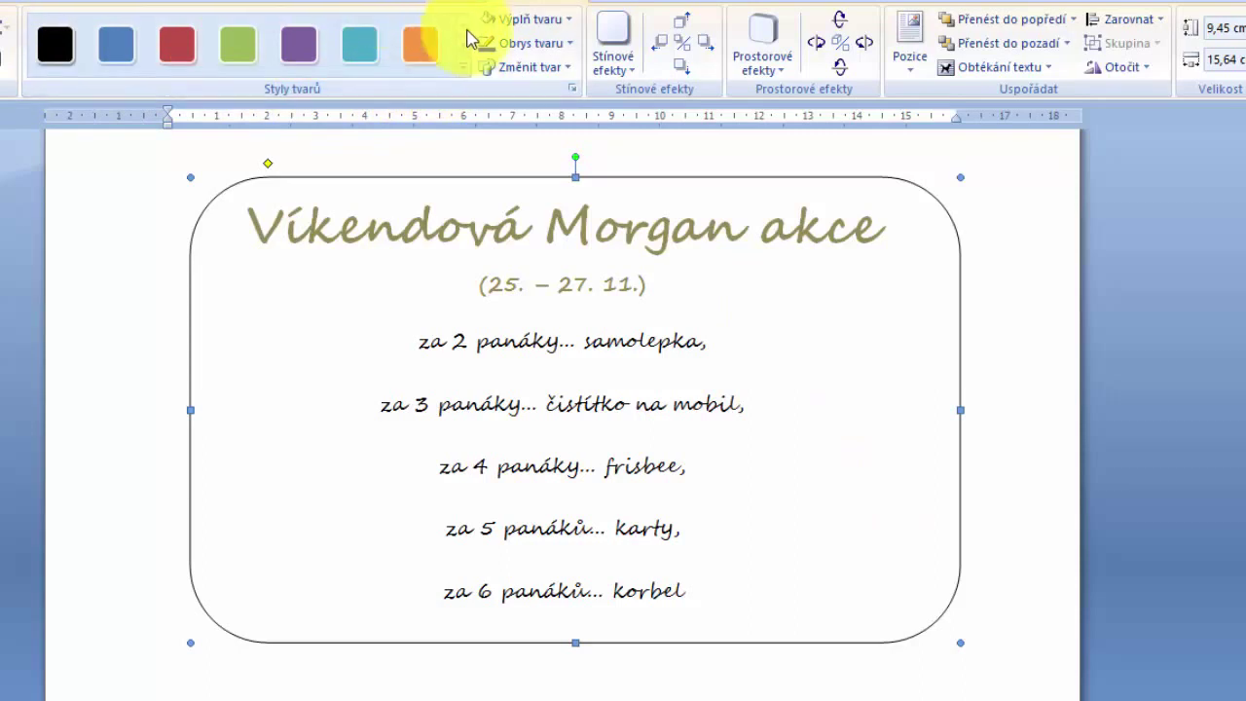
- Fill the rounded rectangle with a light blue chosen from the standard colours among the additional fill colours
click(463, 63)
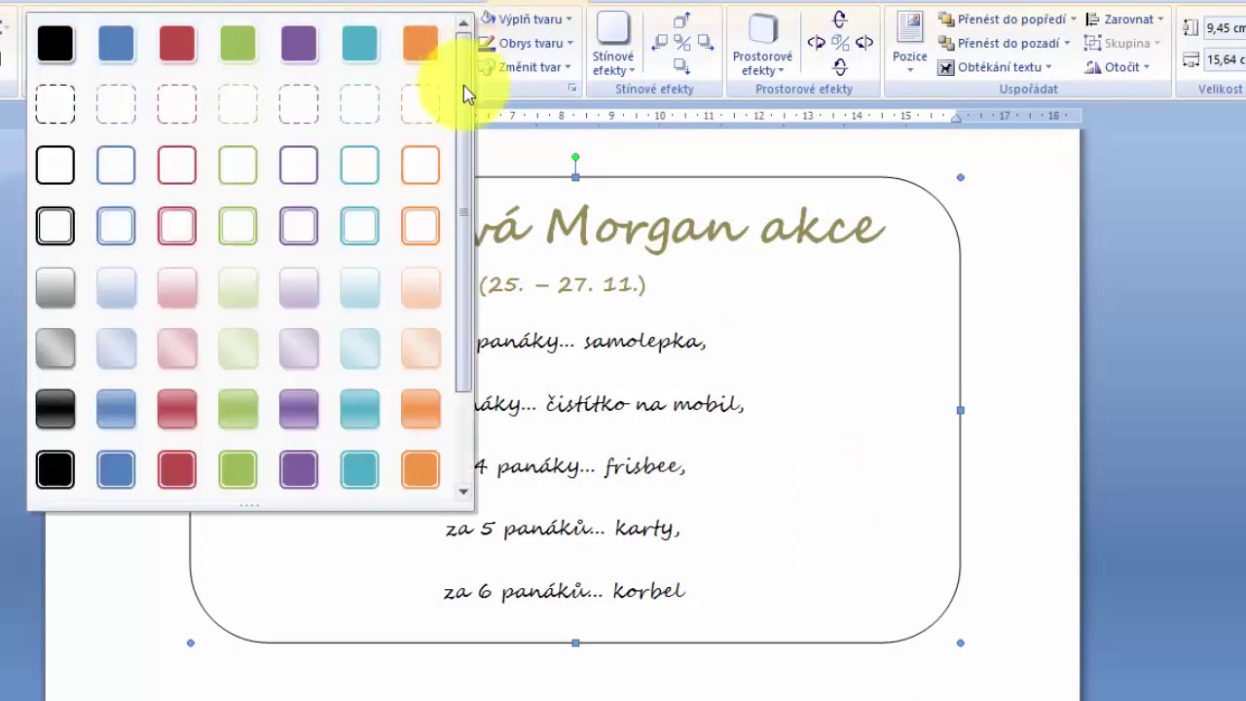
mouse_move(464, 85)
mouse_down()
mouse_move(466, 185)
mouse_move(467, 44)
mouse_move(471, 62)
mouse_up()
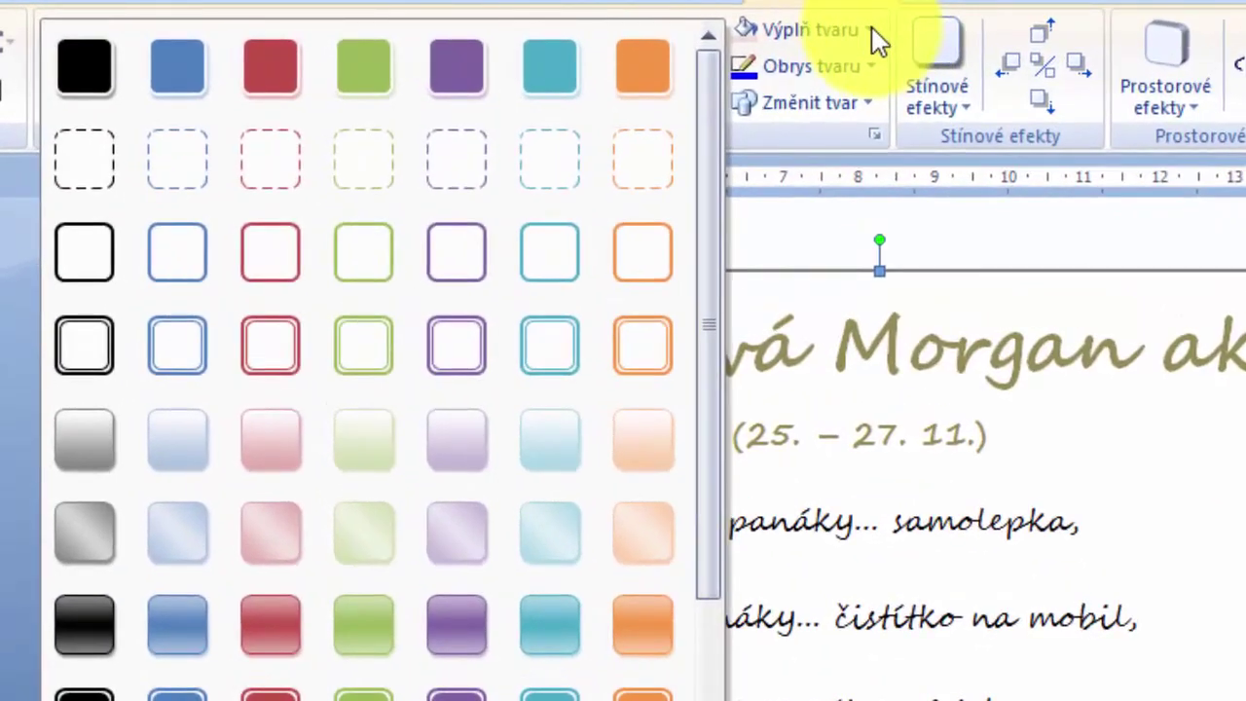
click(875, 31)
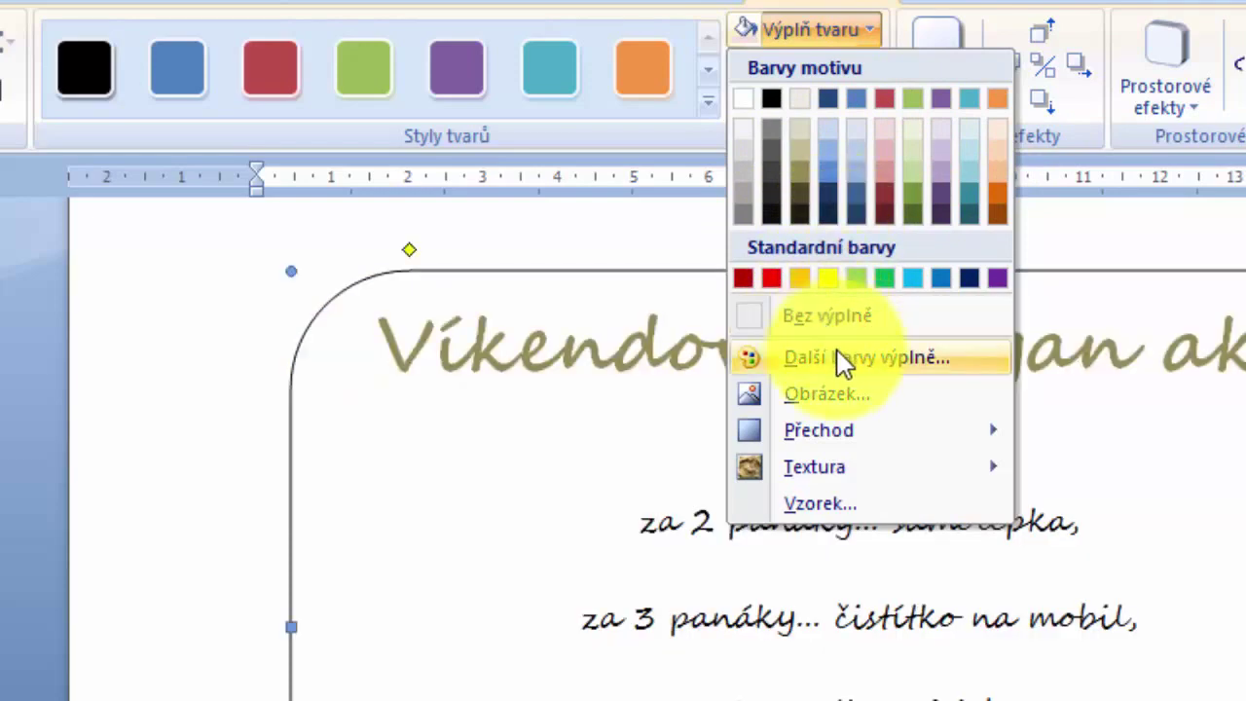
click(839, 361)
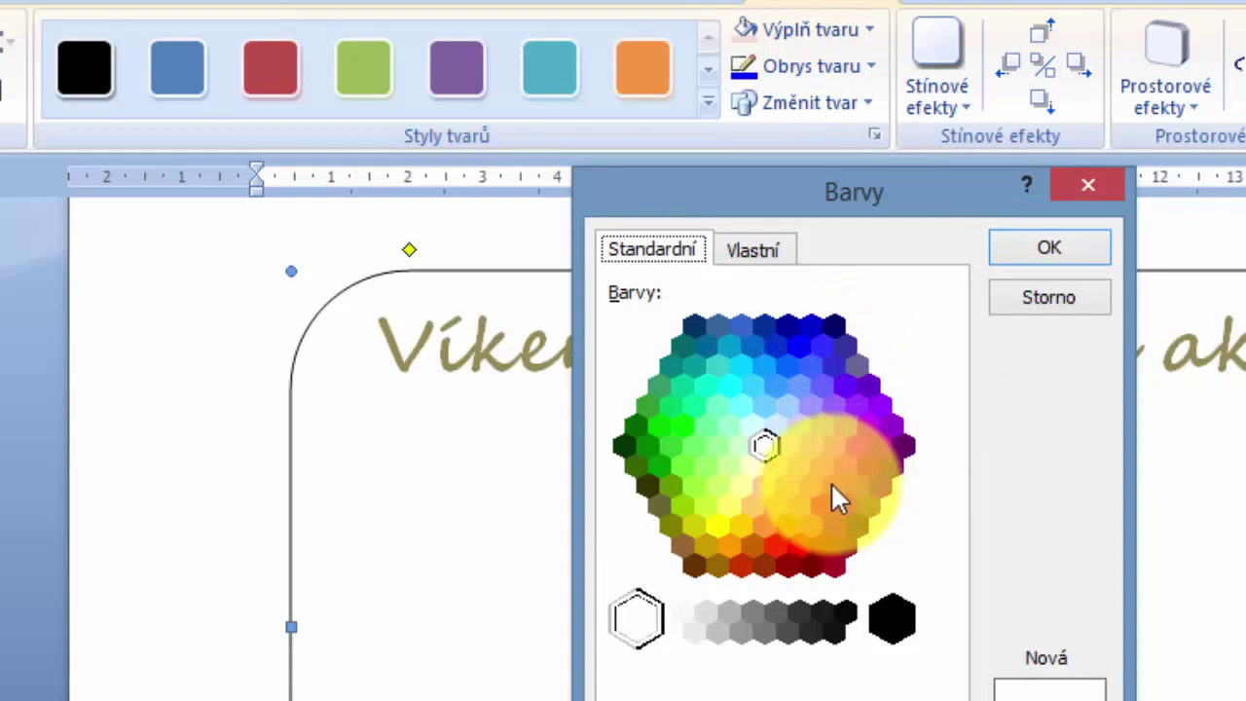
click(770, 448)
click(776, 429)
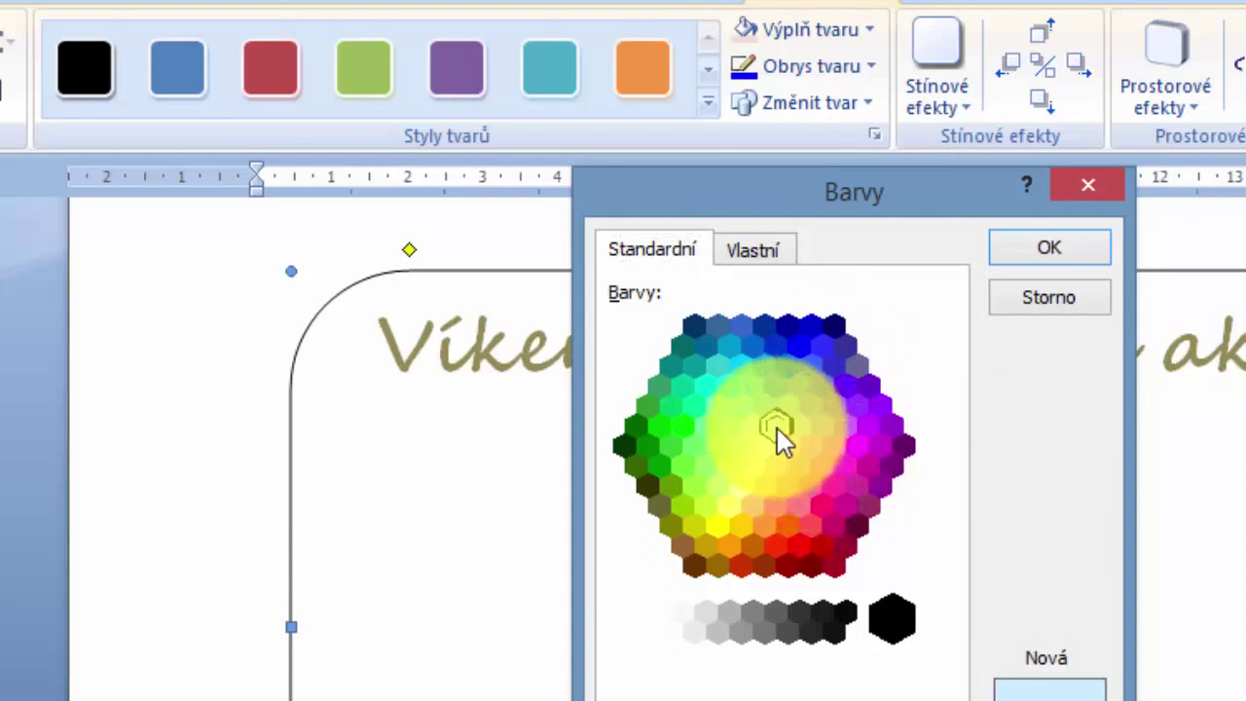
click(787, 407)
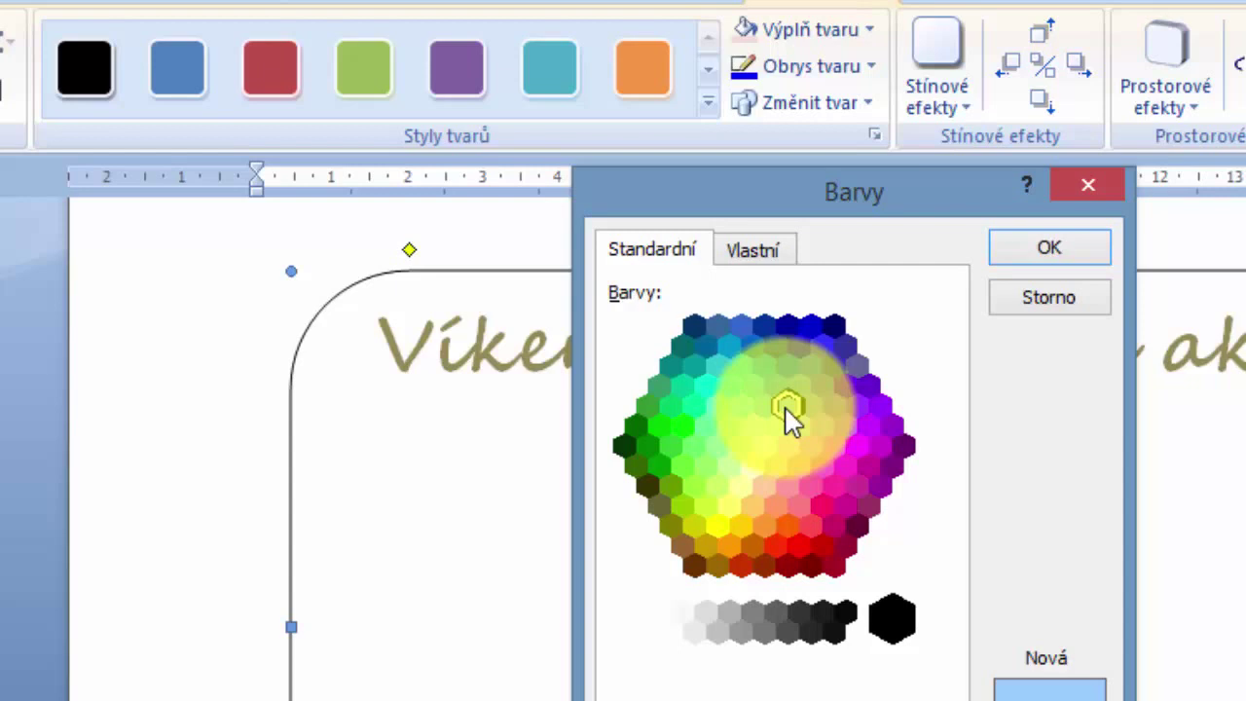
click(1050, 249)
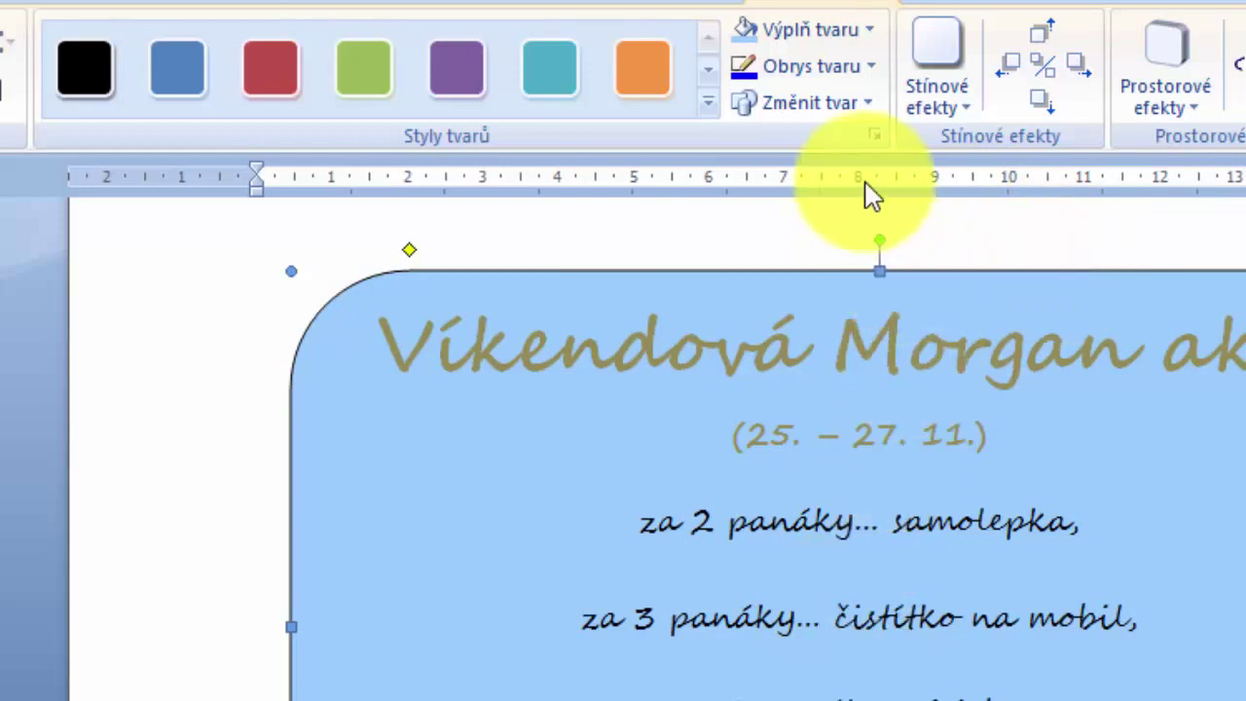
- Give the rounded rectangle a dark blue theme-colour outline and a light-variant diagonal gradient fill that deepens toward its lower-right corner
click(869, 66)
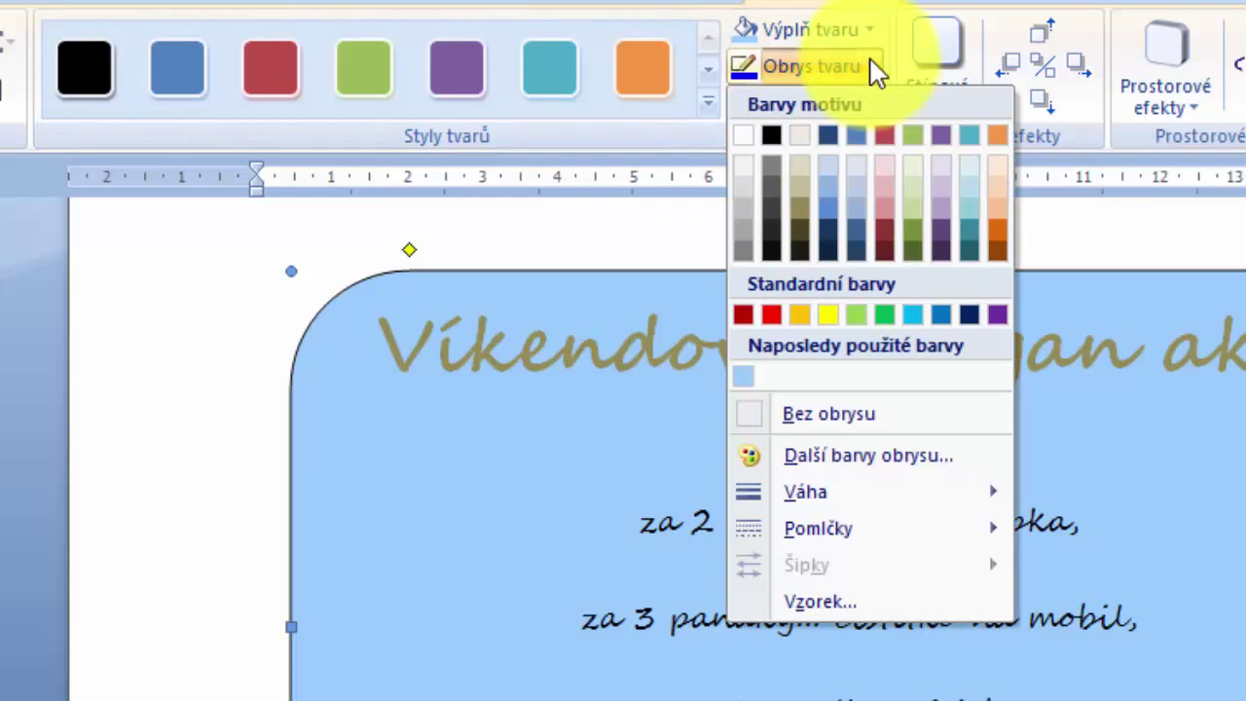
click(830, 136)
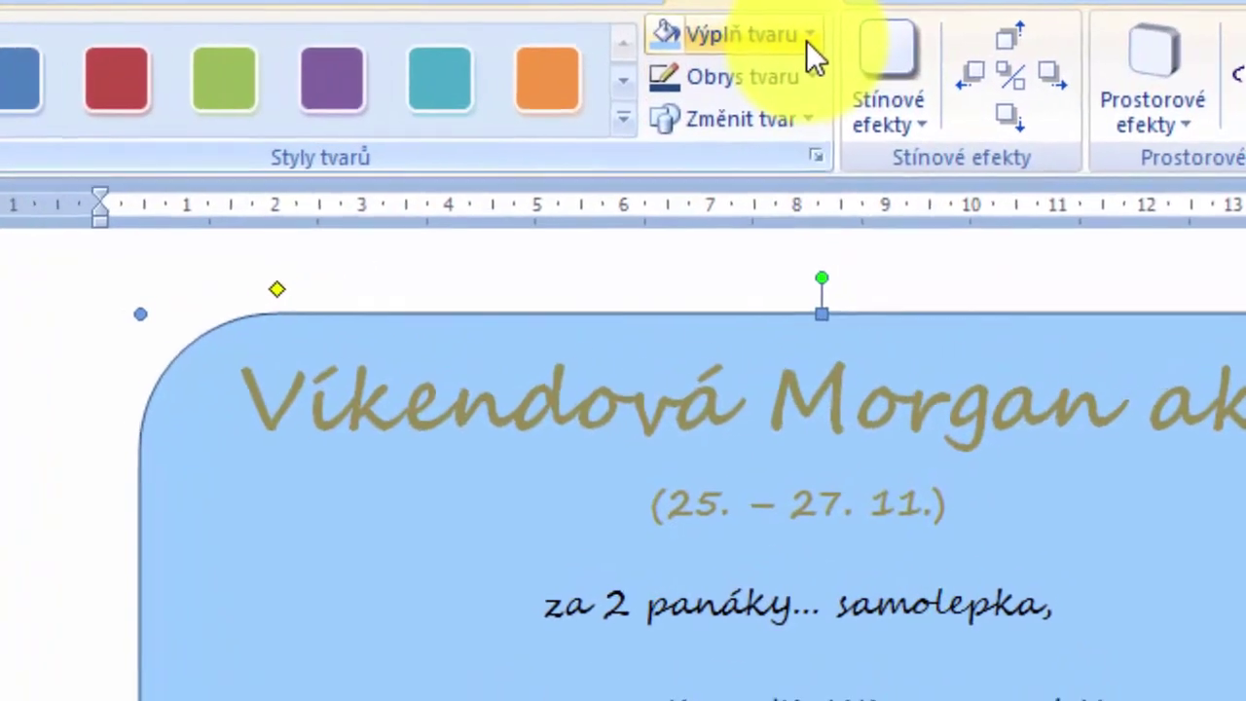
click(808, 40)
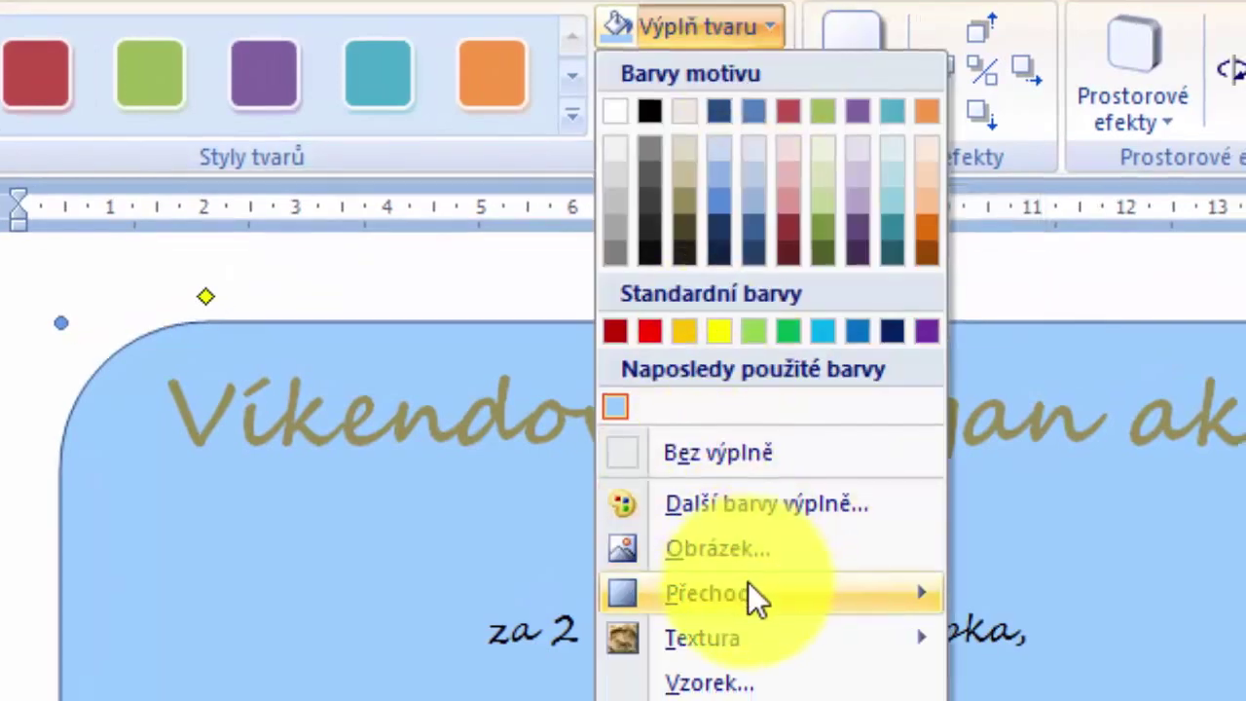
mouse_move(769, 604)
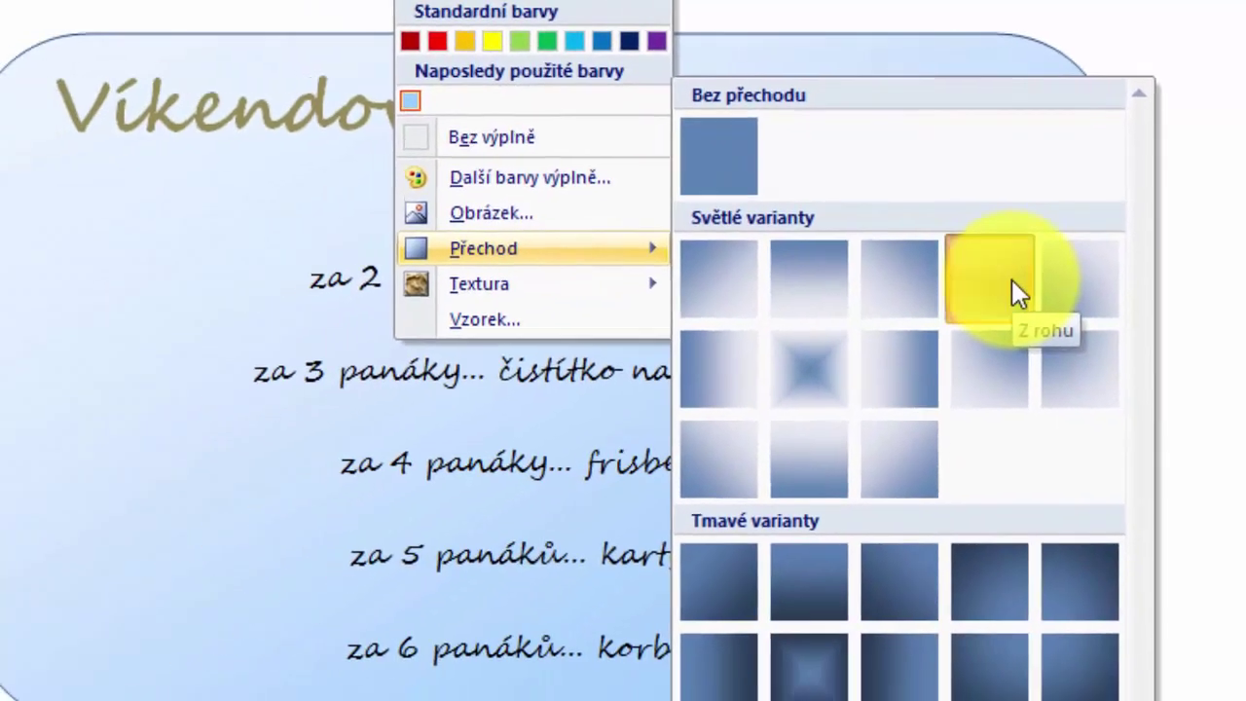
click(950, 354)
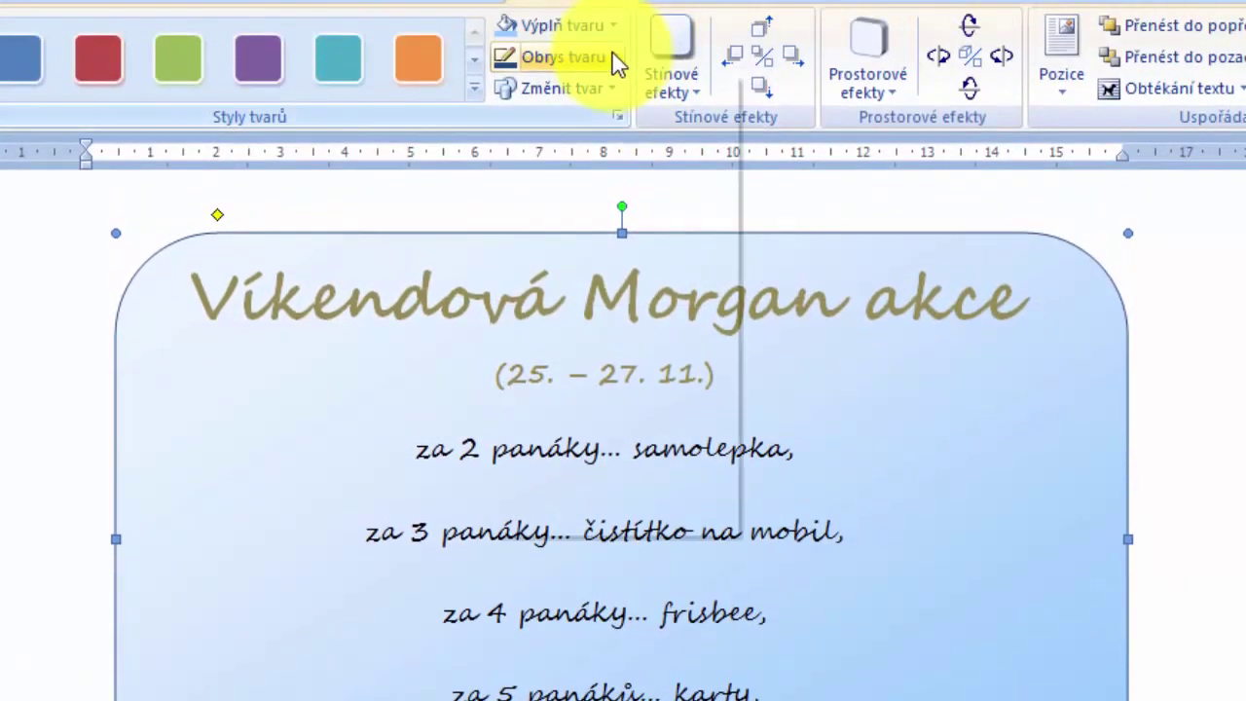
- Set the rounded rectangle's outline weight to 1.5 pt and deselect the shape
click(613, 58)
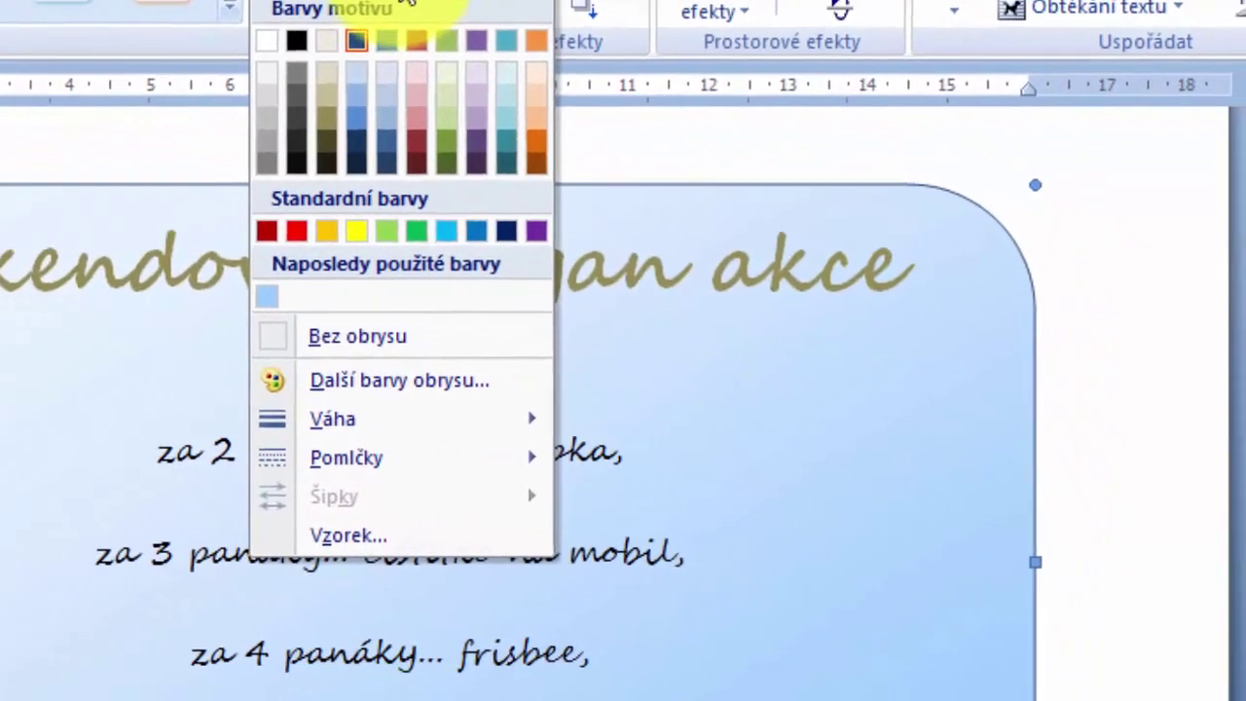
mouse_move(462, 421)
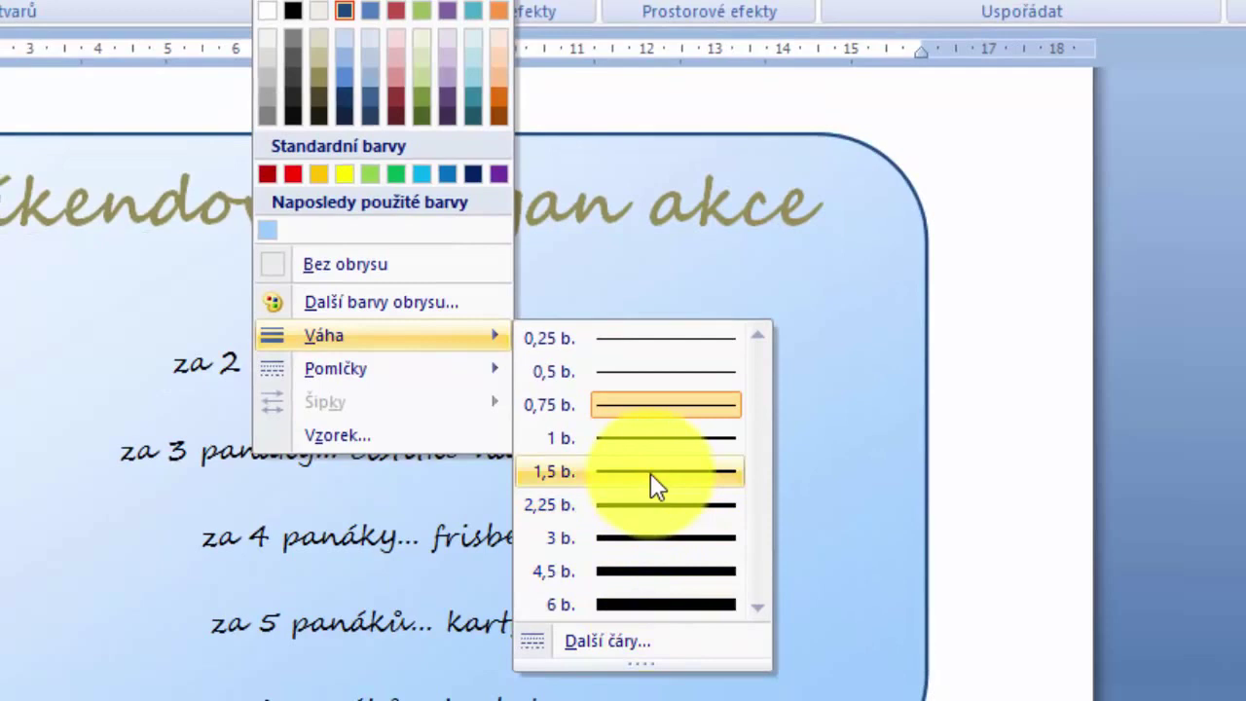
click(651, 473)
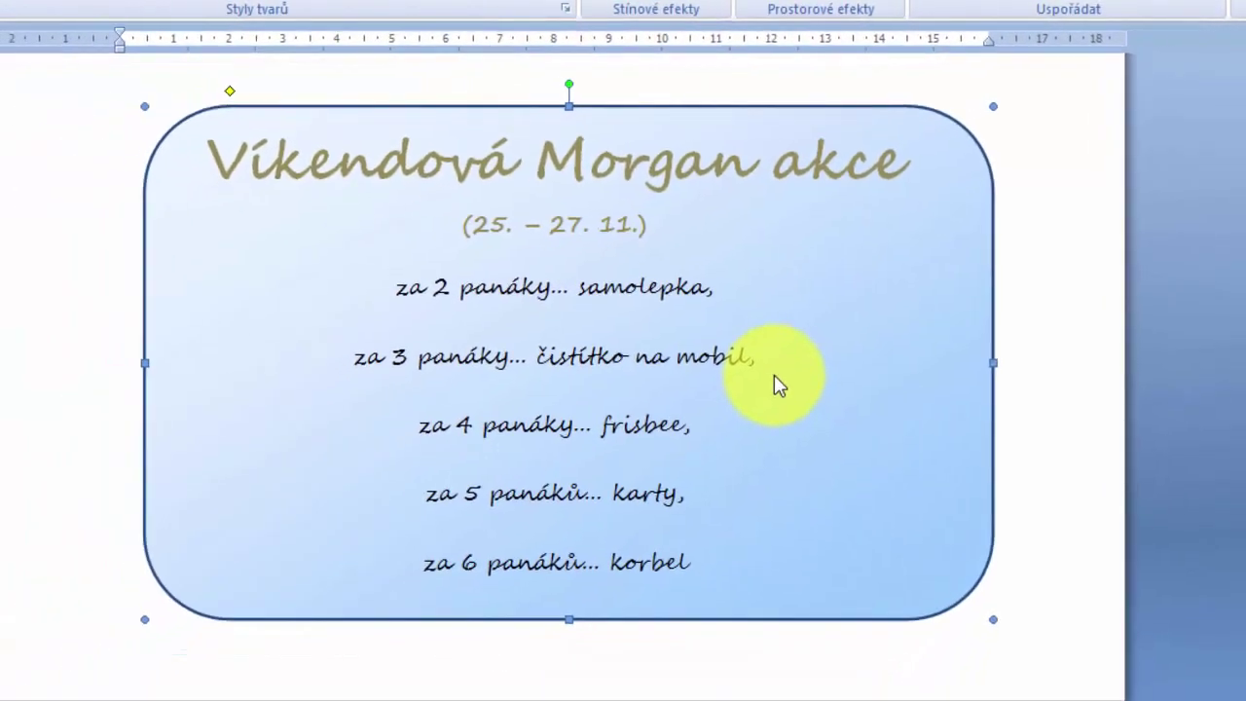
click(1063, 495)
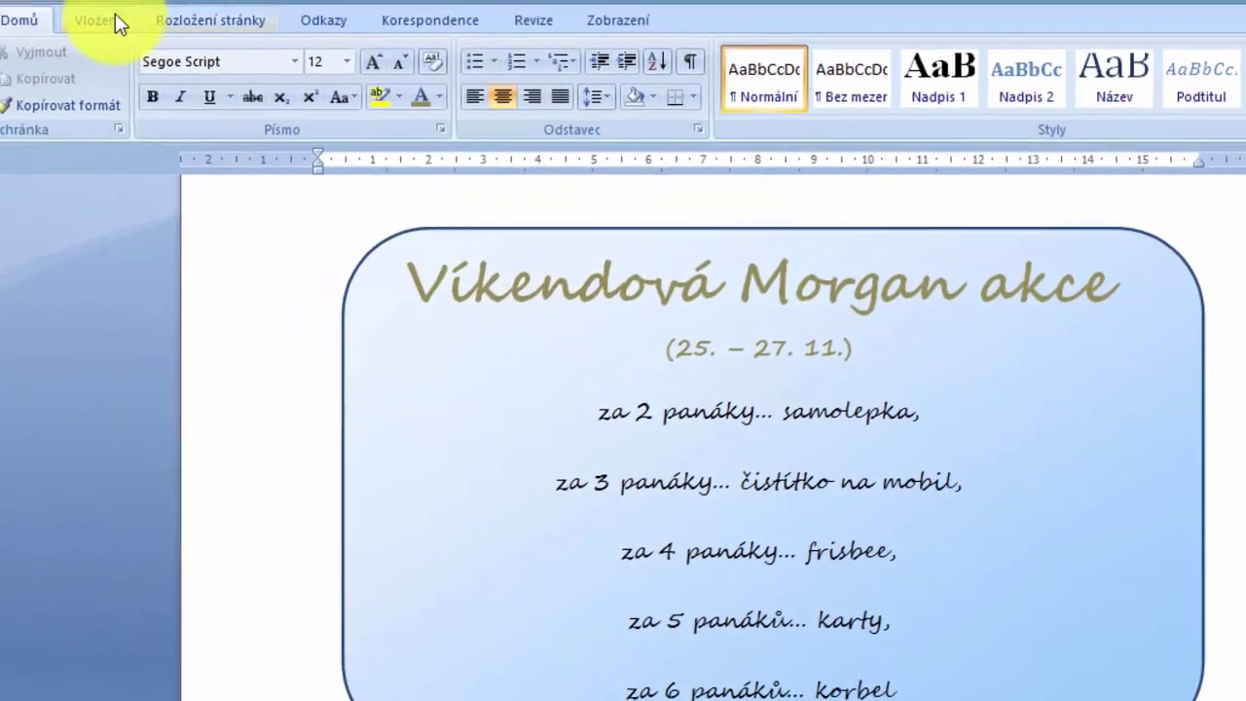
- Insert the "Na Hrázi" logo picture from file before the line "za 4 panáky… frisbee"
click(136, 28)
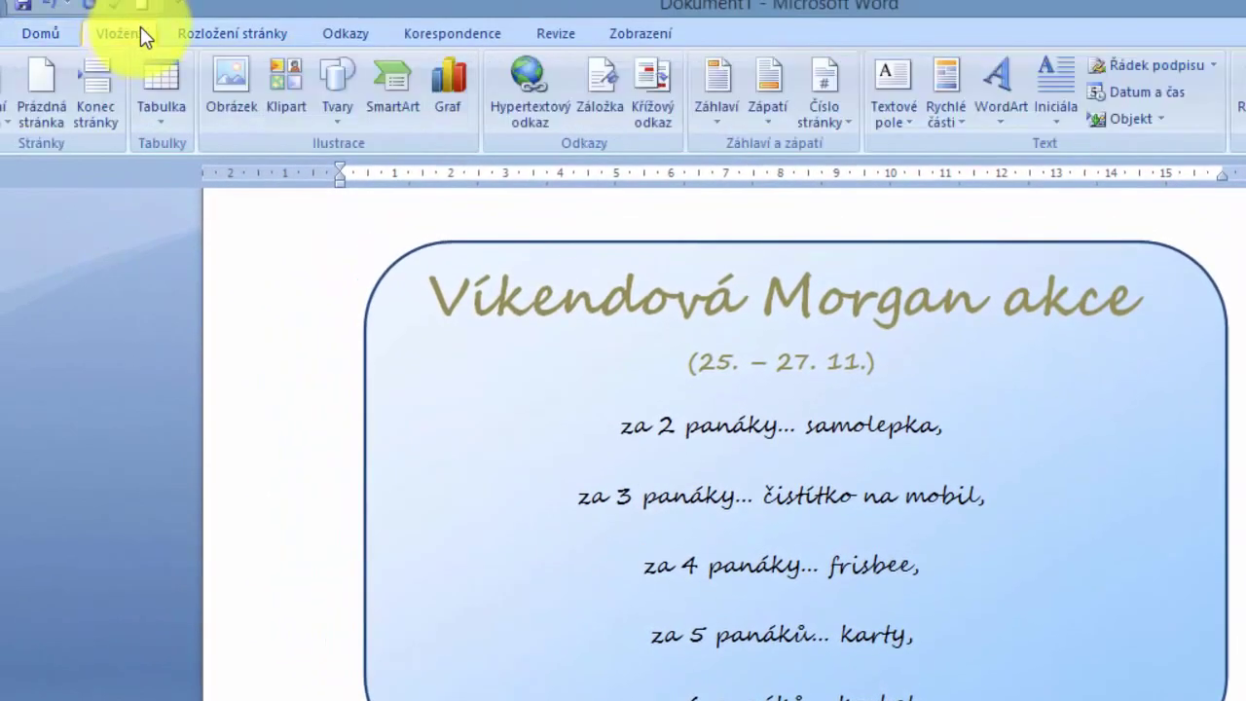
click(233, 72)
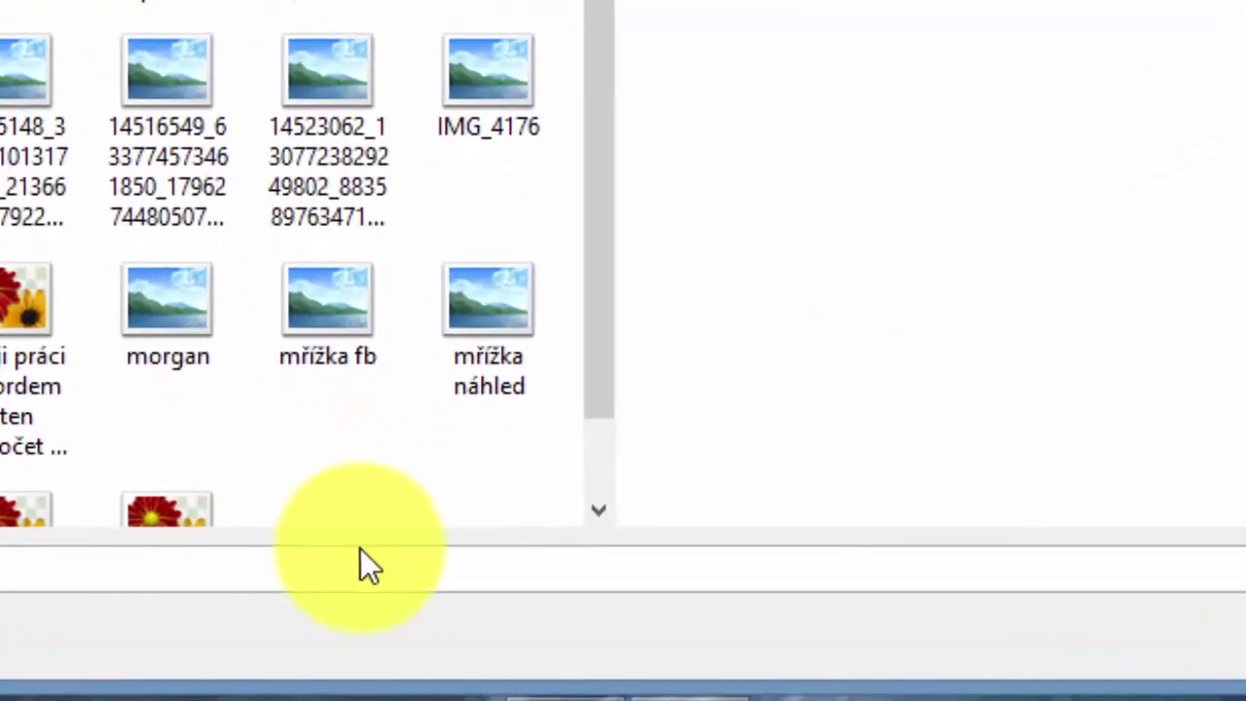
click(378, 578)
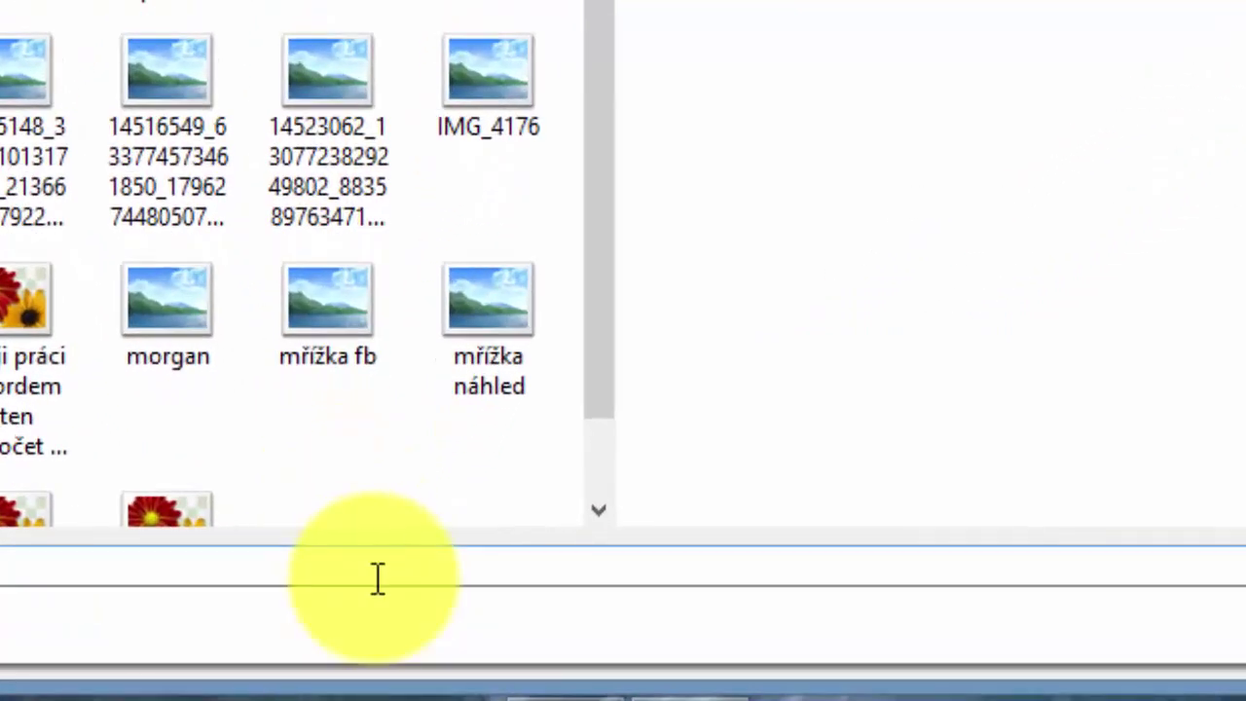
click(450, 607)
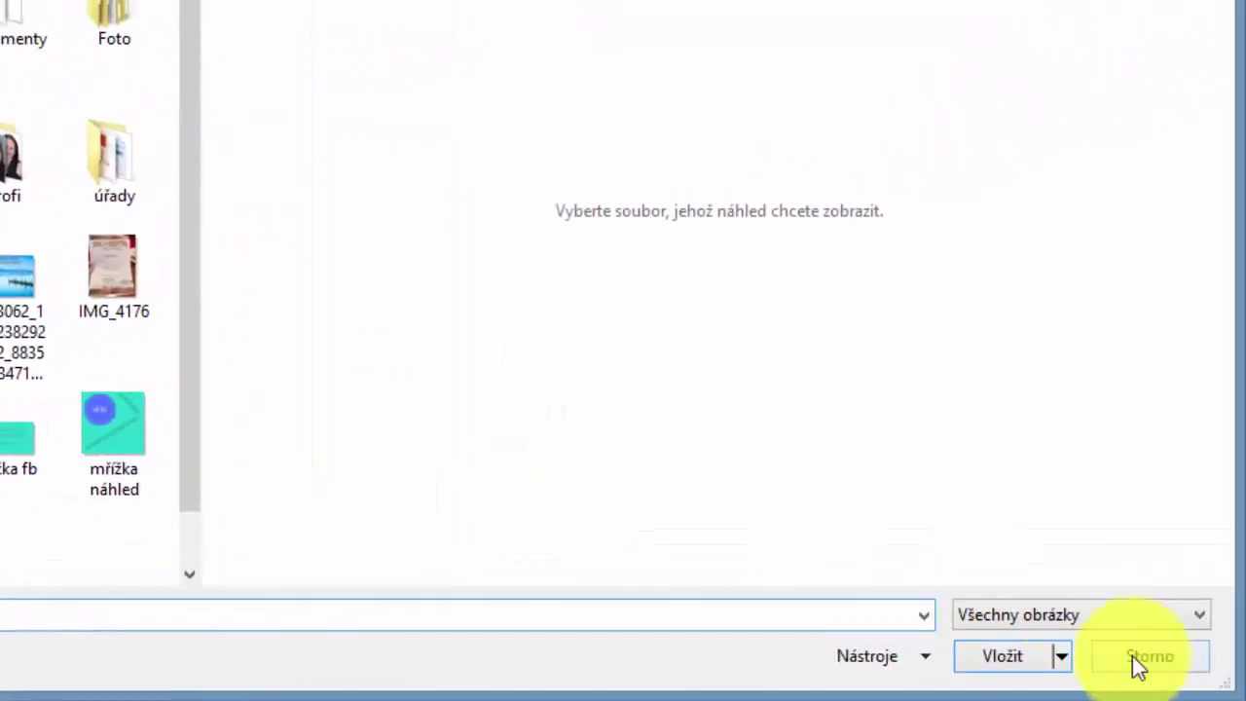
click(993, 655)
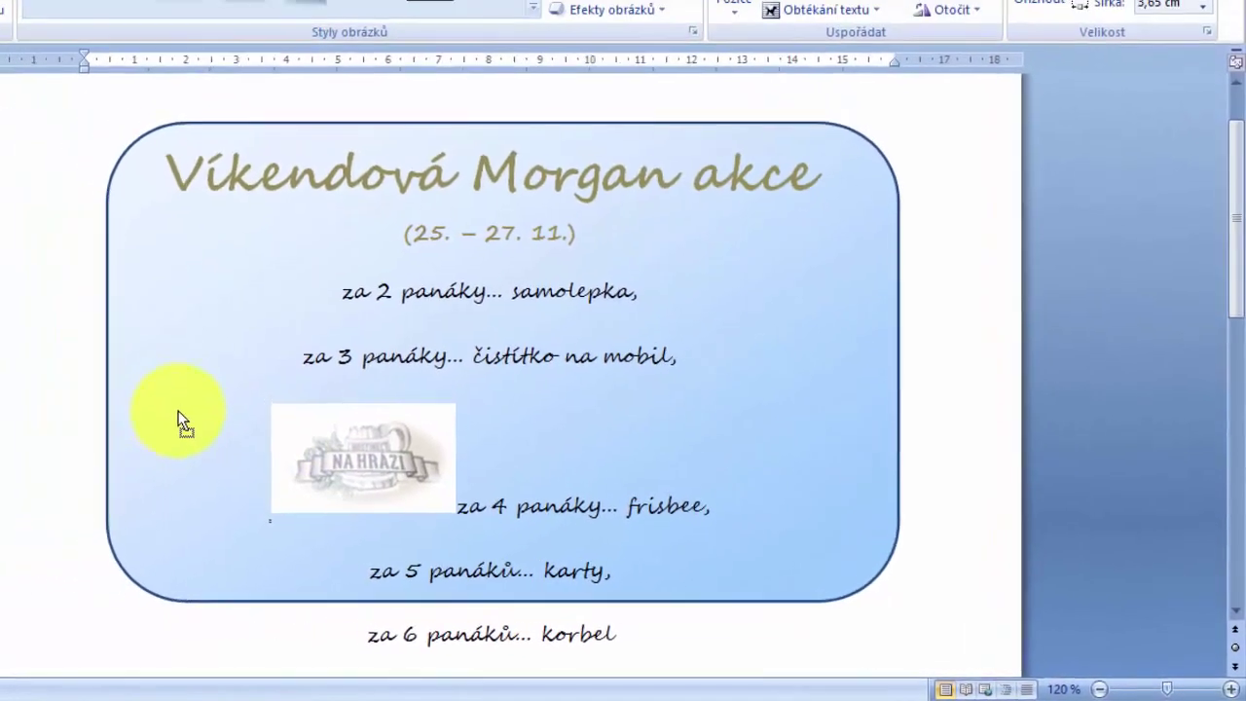
- Set the logo picture's wrapping to behind text and move it to the left of the line "za 2 panáky… samolepka"
click(326, 426)
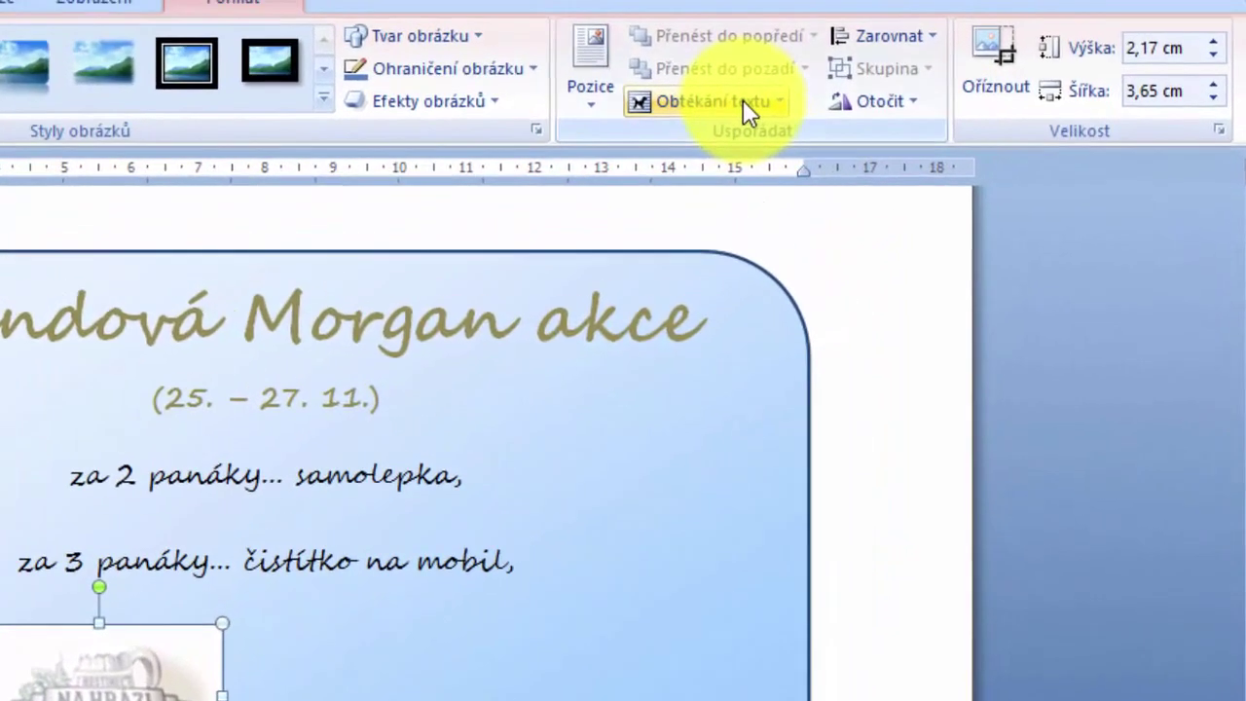
click(855, 20)
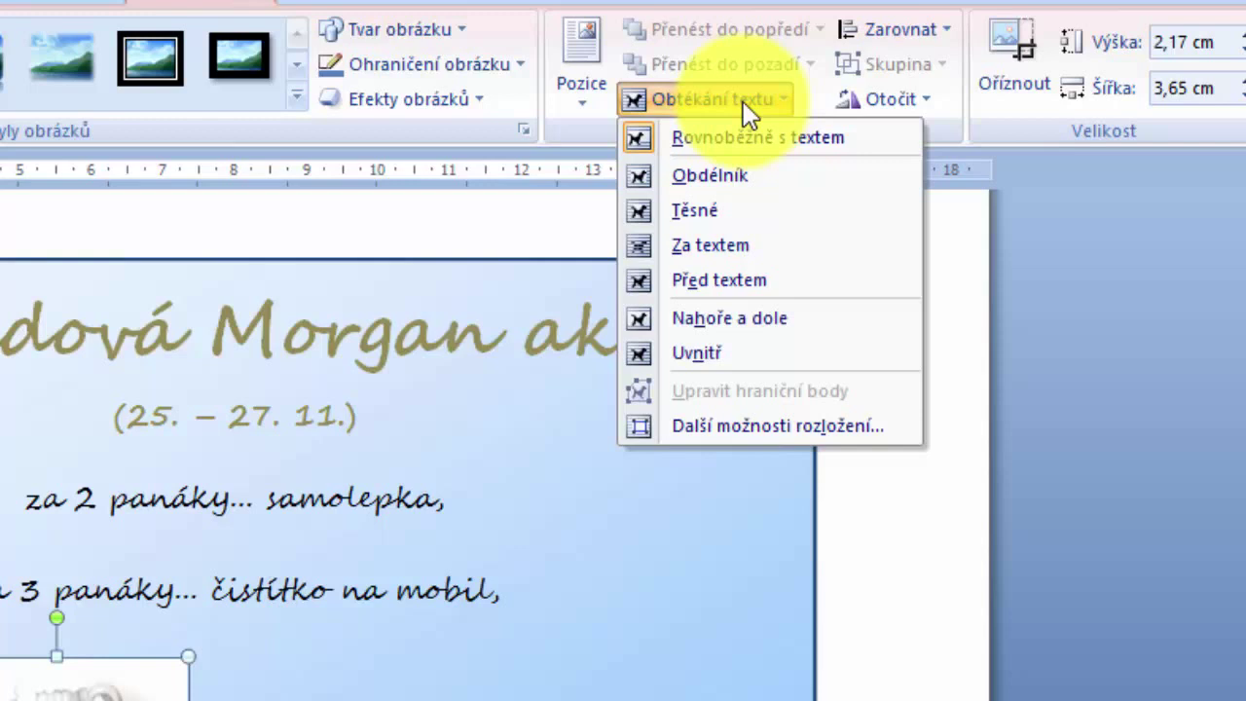
click(728, 249)
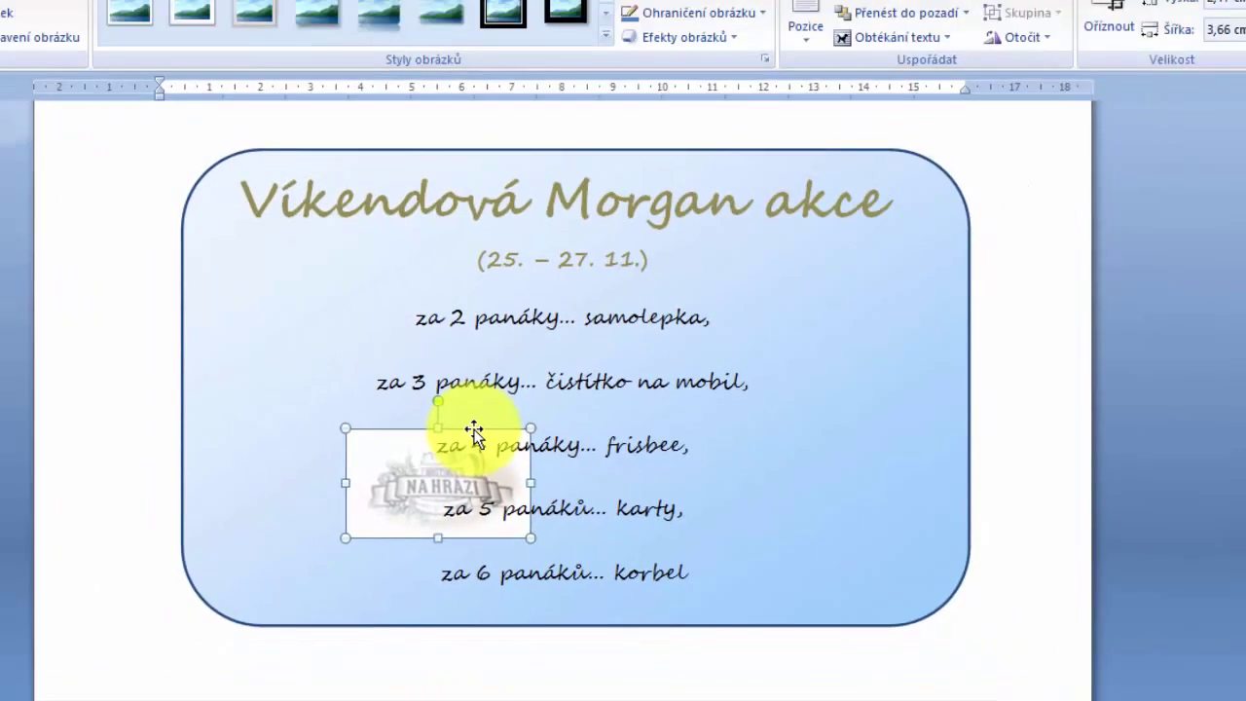
drag(473, 435, 878, 474)
drag(850, 462, 325, 253)
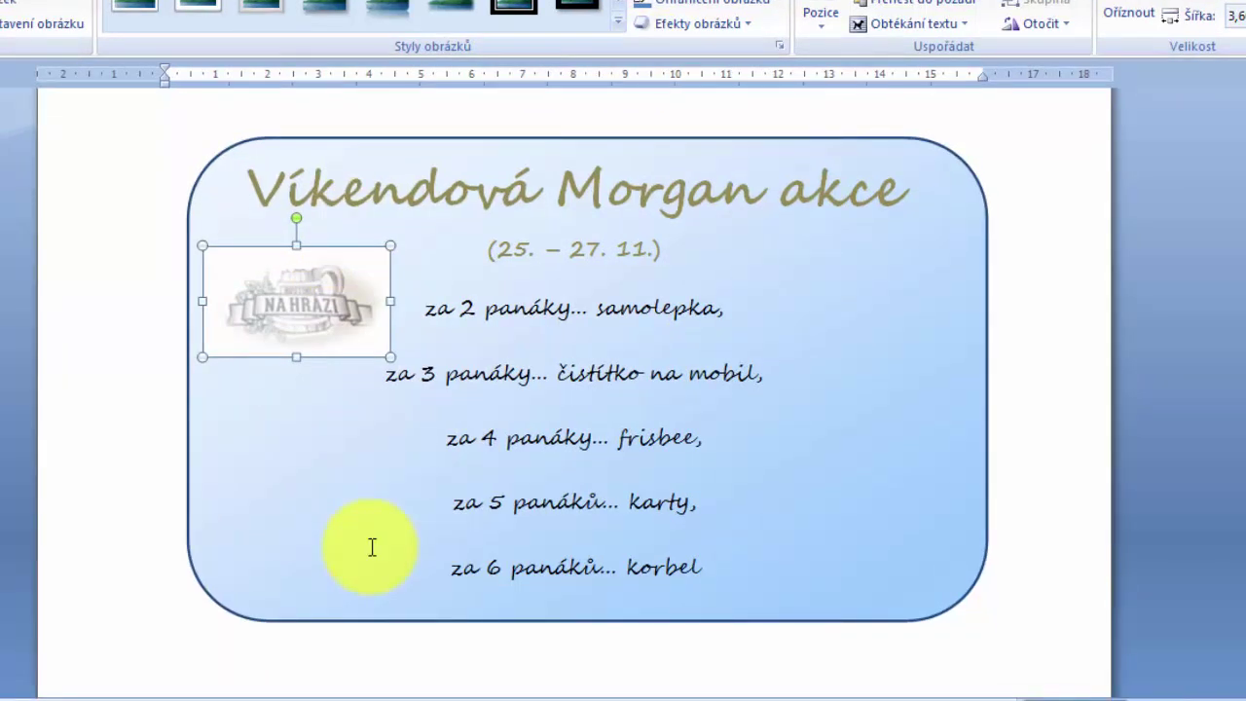
- Apply the soft-edge oval picture style to the logo and deselect it
click(623, 24)
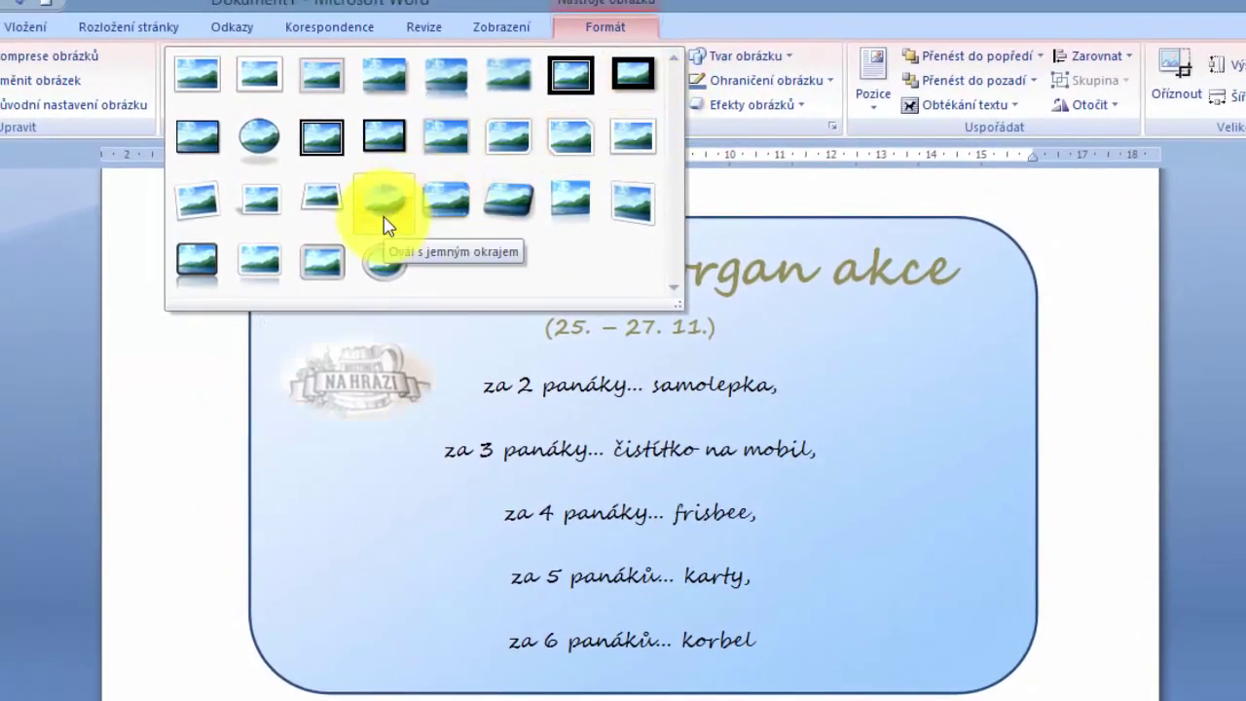
click(383, 223)
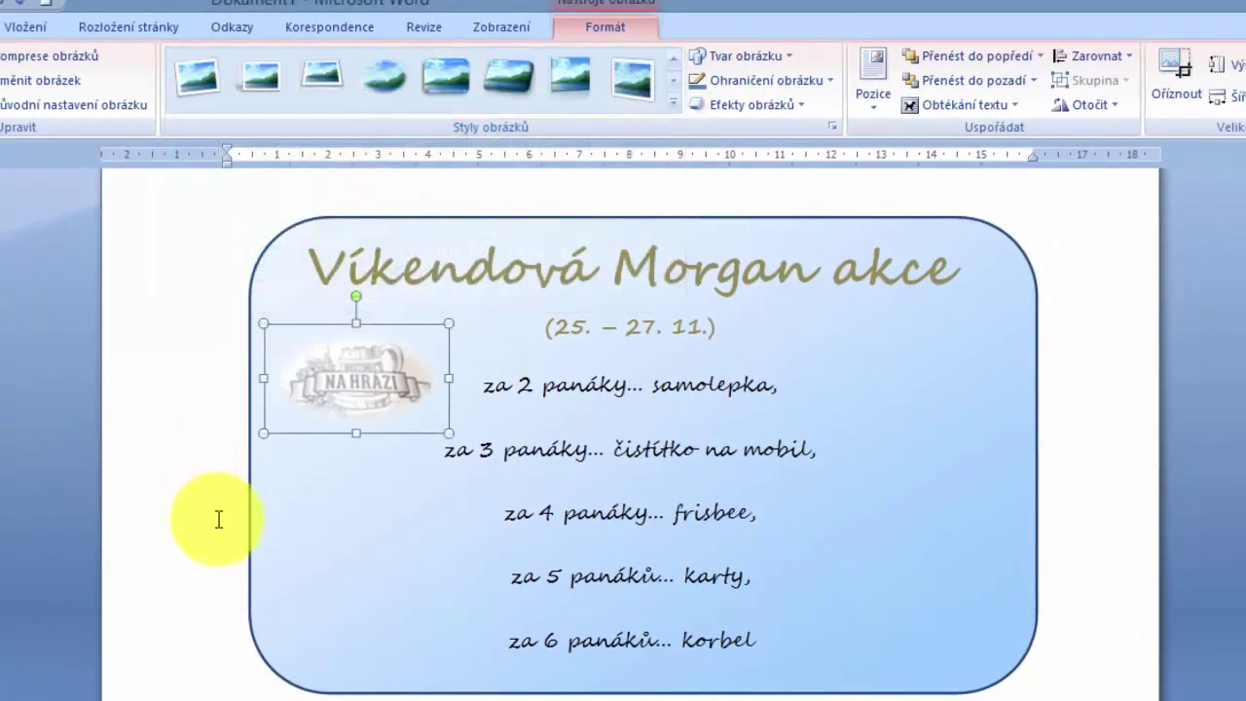
click(219, 519)
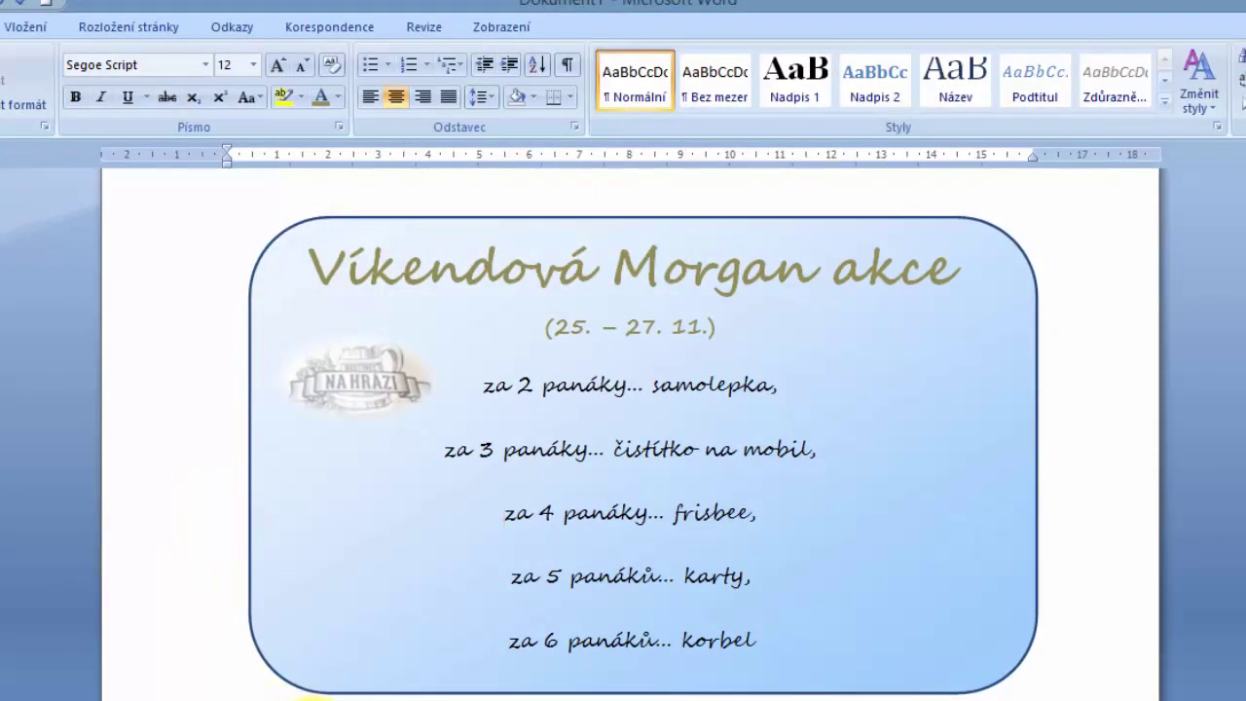
click(312, 697)
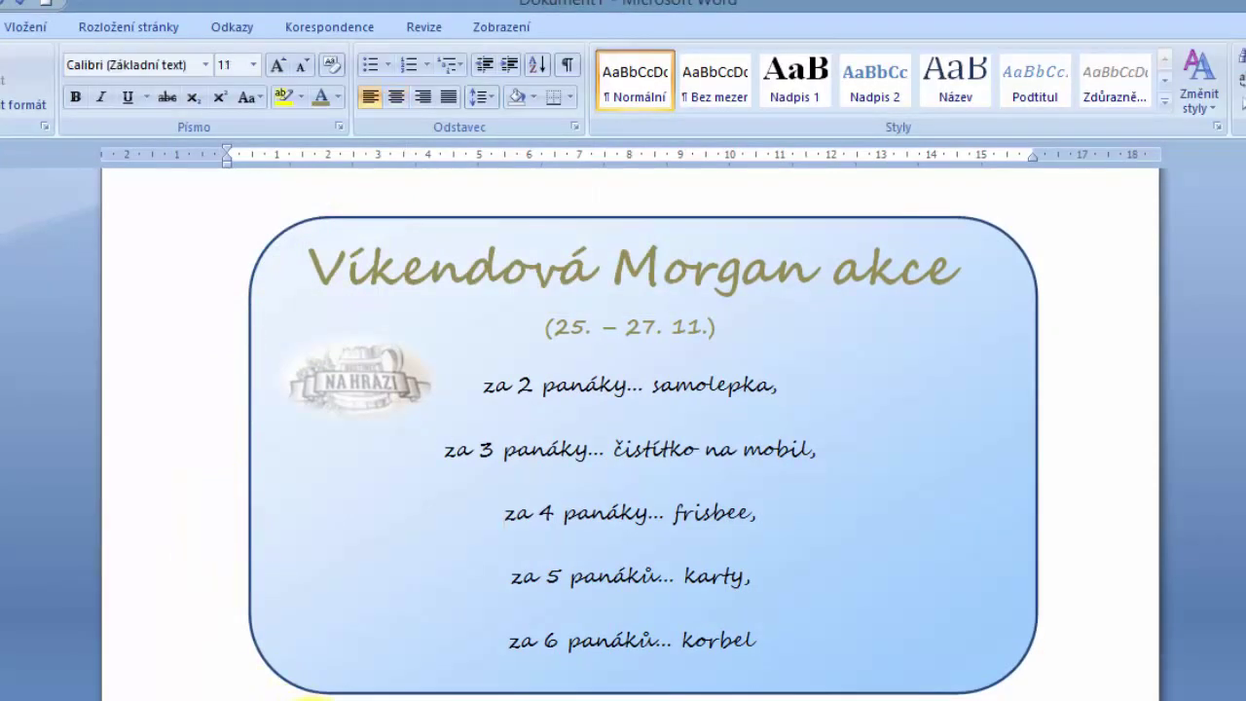